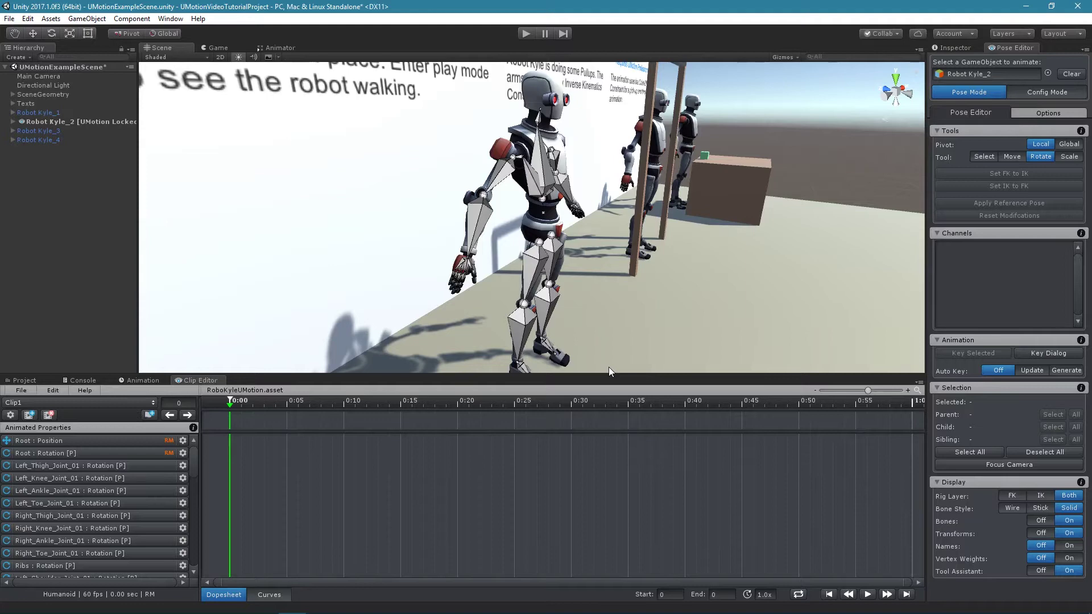
# Switch to Config Mode and expand the entire rig hierarchy.
pyautogui.click(1044, 94)
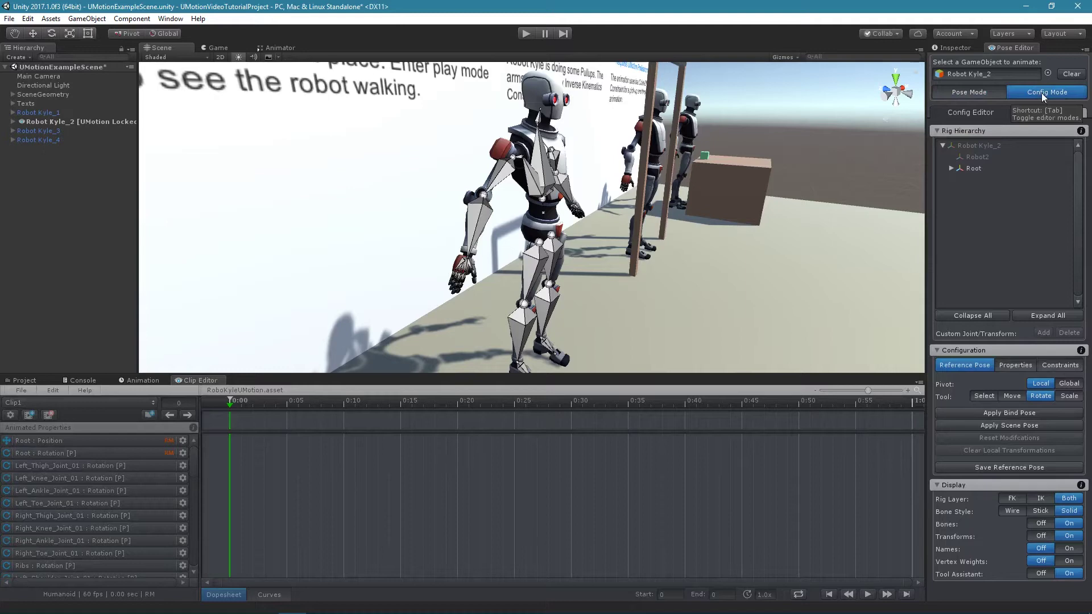
pyautogui.click(1037, 316)
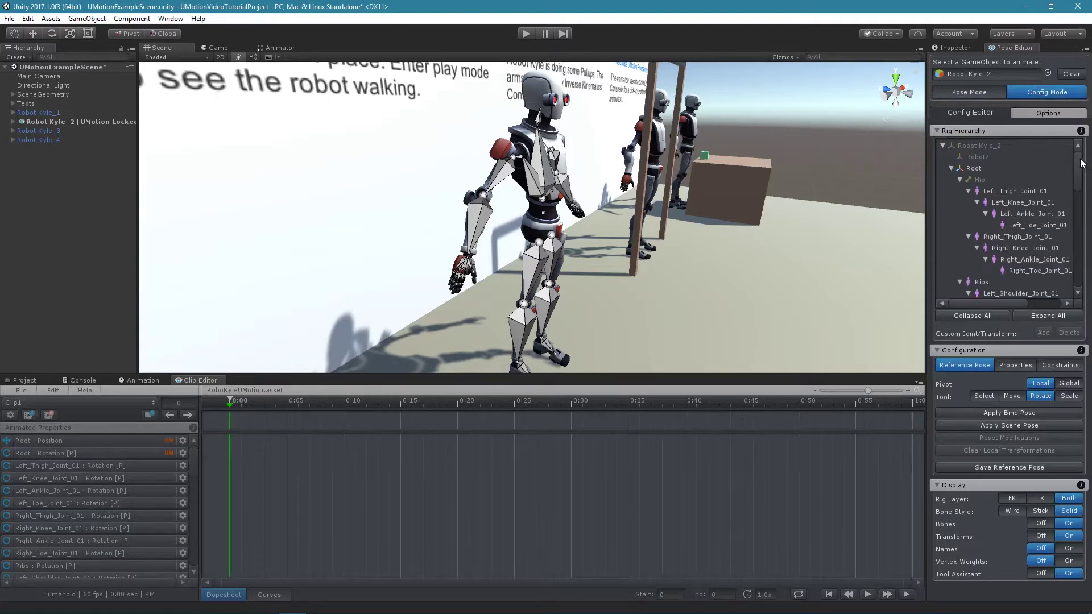
pyautogui.moveTo(1078, 167)
pyautogui.mouseDown()
pyautogui.moveTo(1087, 274)
pyautogui.moveTo(1082, 151)
pyautogui.mouseUp()
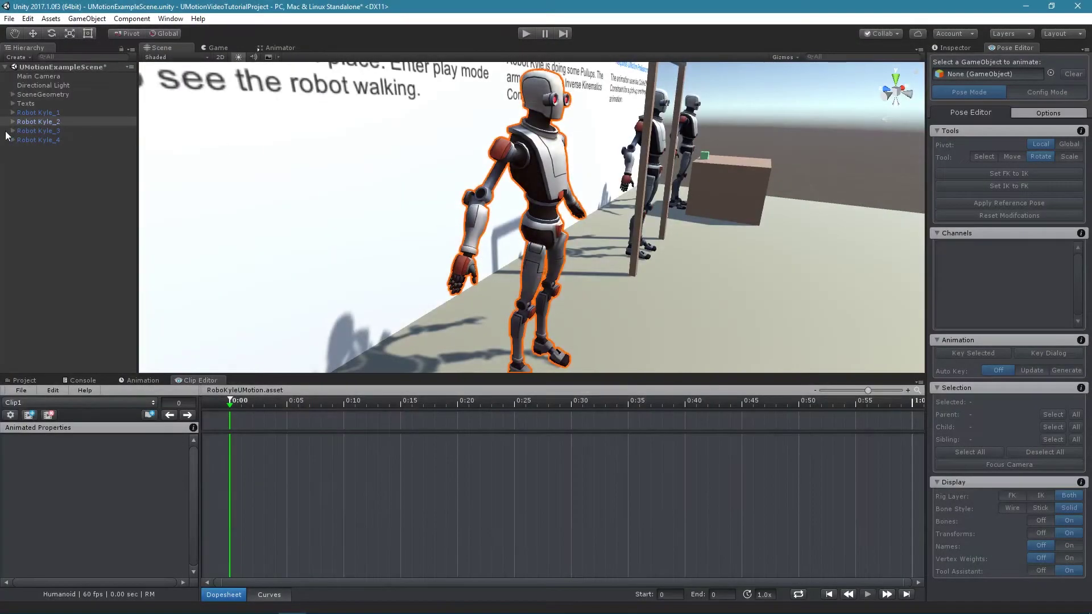
# Assign Robot Kyle_2 as the GameObject to animate and create a configuration for its rig.
pyautogui.moveTo(24, 123); pyautogui.dragTo(1011, 71)
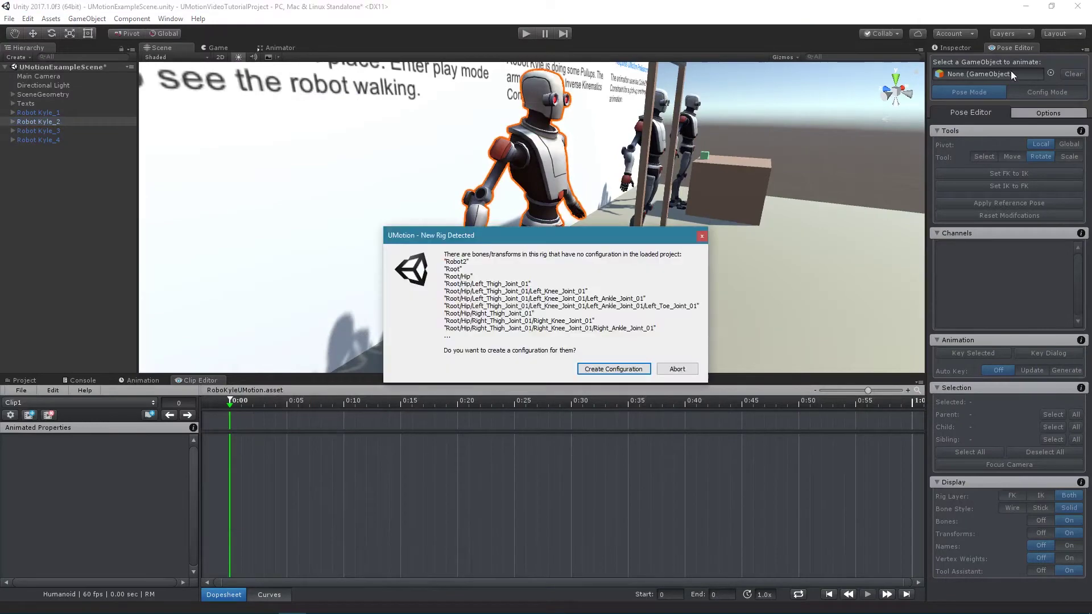
pyautogui.click(609, 368)
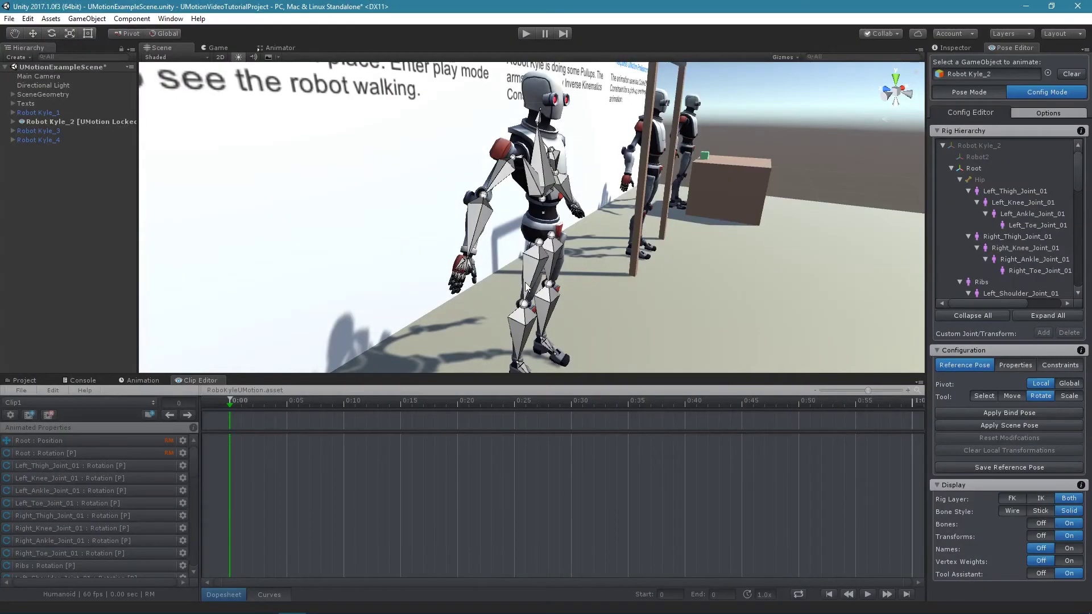
# Try rotating the middle joint of the robot's right index finger and undo the rotation.
pyautogui.moveTo(526, 284); pyautogui.dragTo(544, 259, button='middle')
pyautogui.scroll(3, 545, 250)
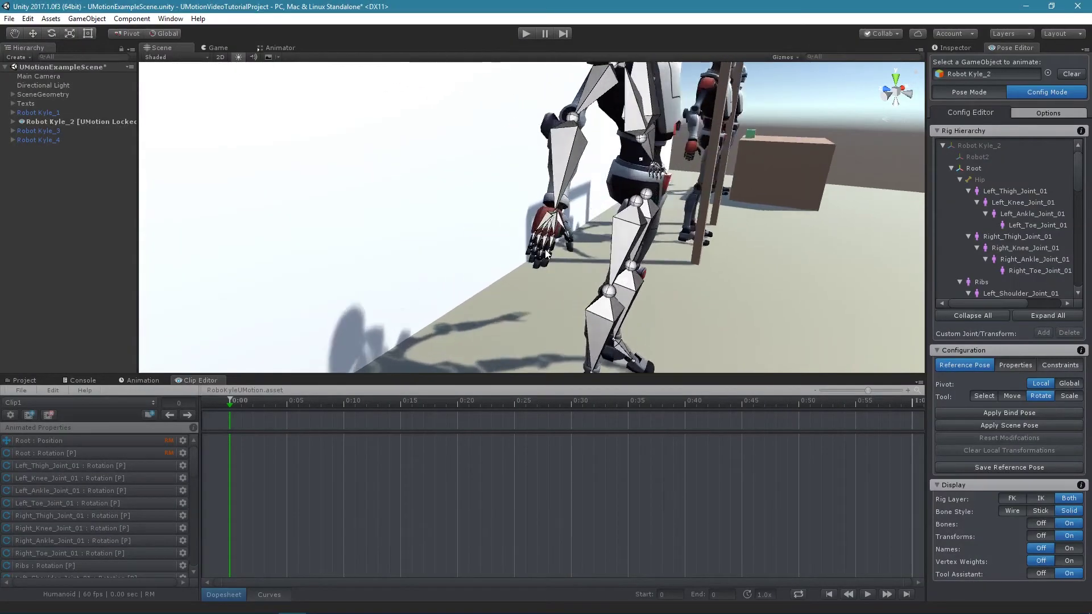
pyautogui.scroll(3, 546, 254)
pyautogui.scroll(3, 550, 251)
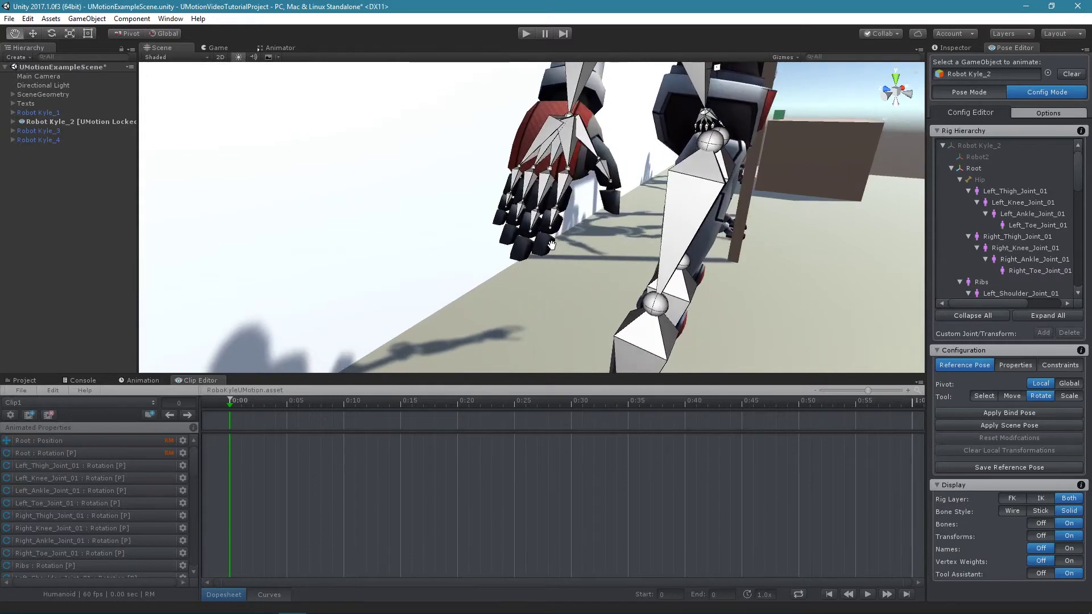
pyautogui.scroll(2, 551, 245)
pyautogui.scroll(3, 568, 250)
pyautogui.click(589, 260)
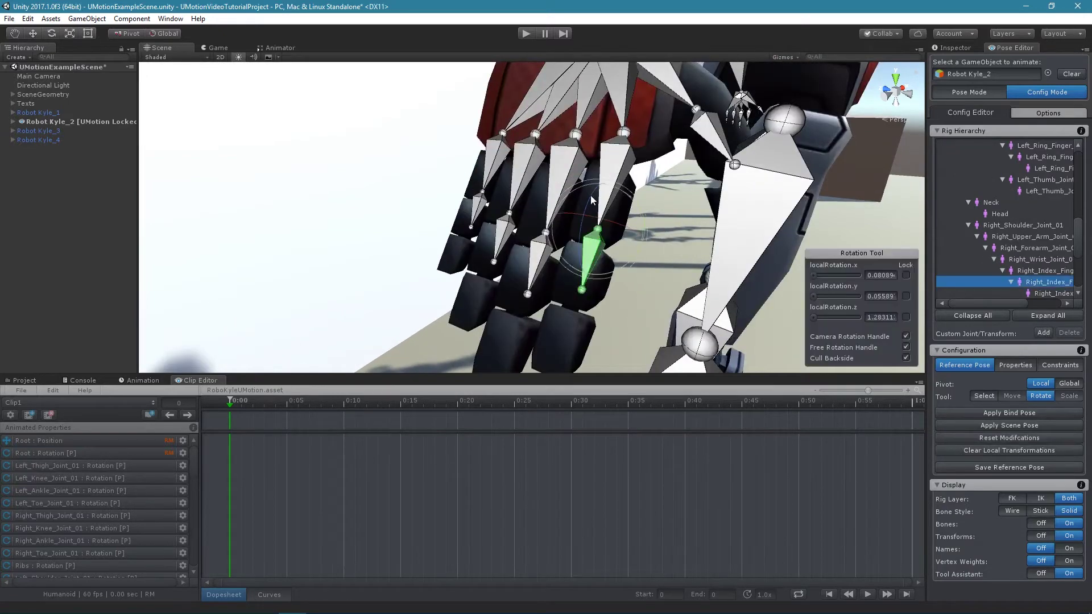
pyautogui.moveTo(592, 200); pyautogui.dragTo(585, 183)
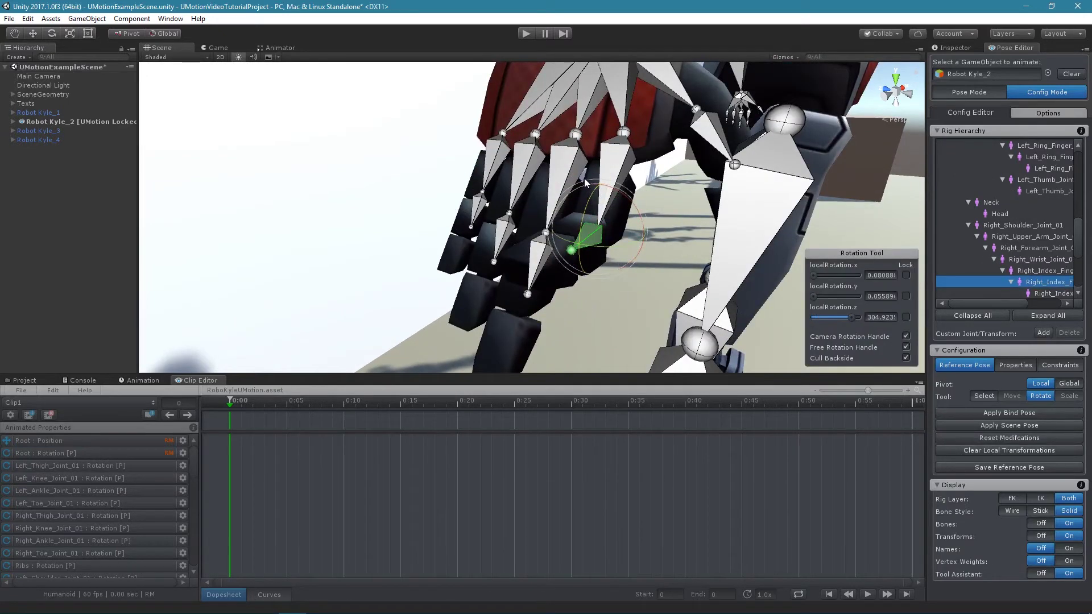
pyautogui.hotkey('ctrl', 'z')
# Try rotating the last joint of the right index finger and undo the rotation.
pyautogui.click(593, 311)
pyautogui.click(583, 290)
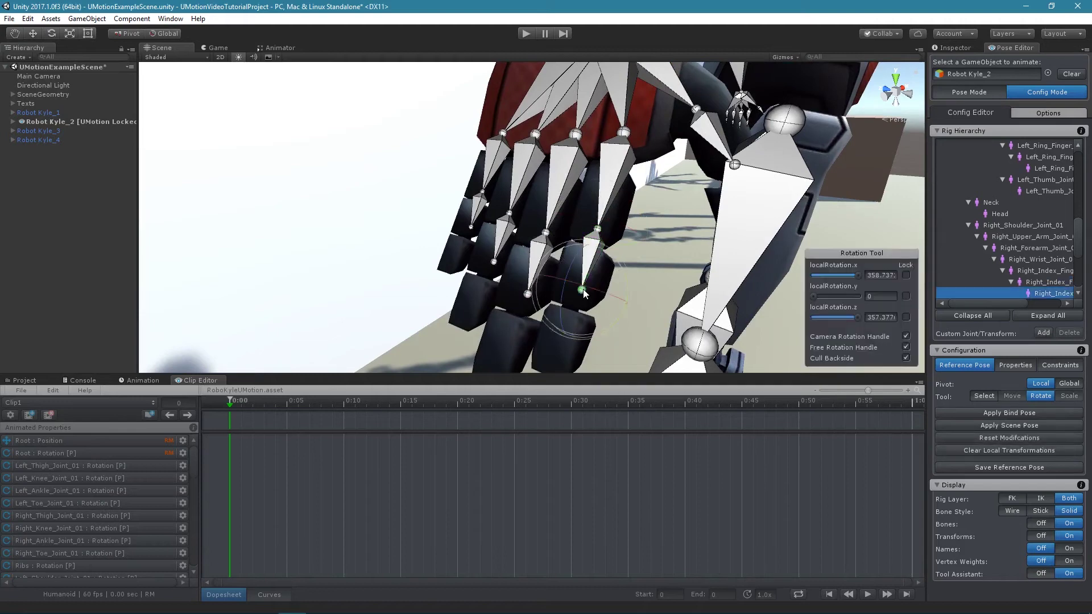
pyautogui.moveTo(572, 258); pyautogui.dragTo(578, 240)
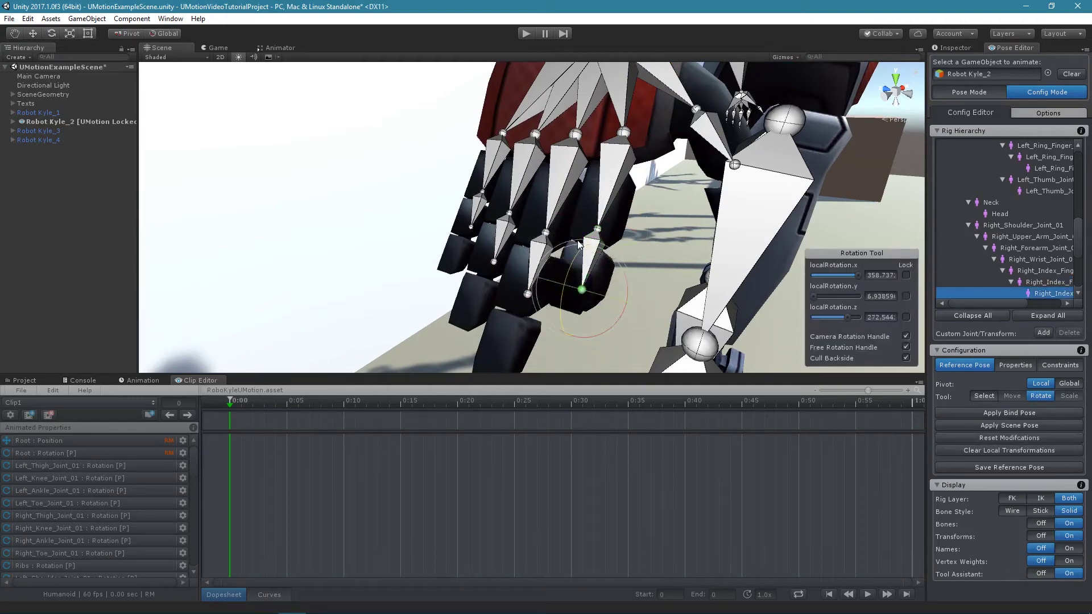
pyautogui.hotkey('ctrl', 'z')
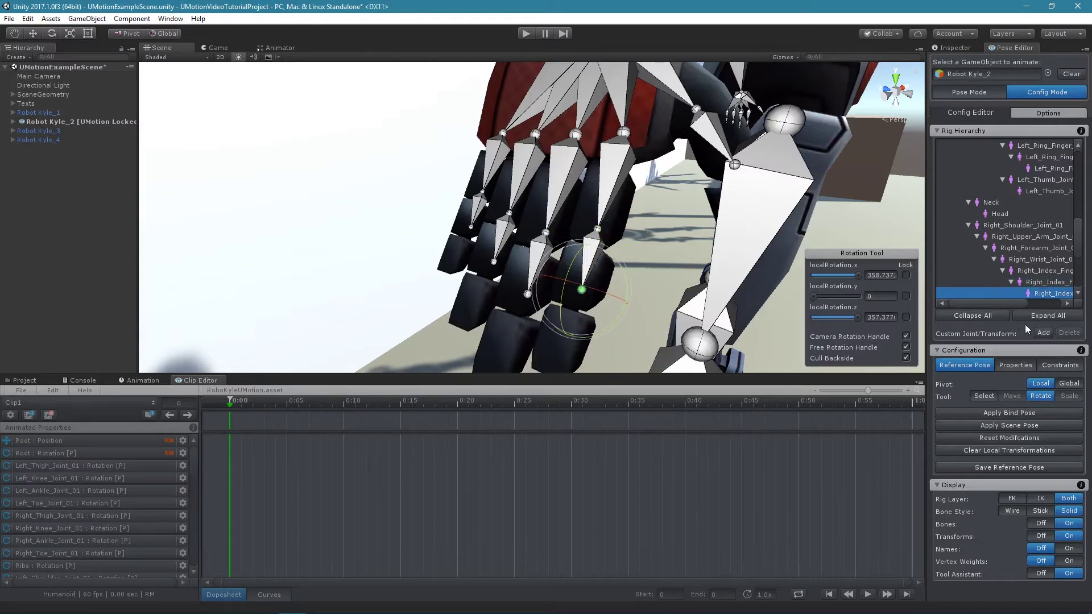
# Extrude a custom joint from the last joint of the right index finger and move it to fit the fingertip.
pyautogui.click(1044, 333)
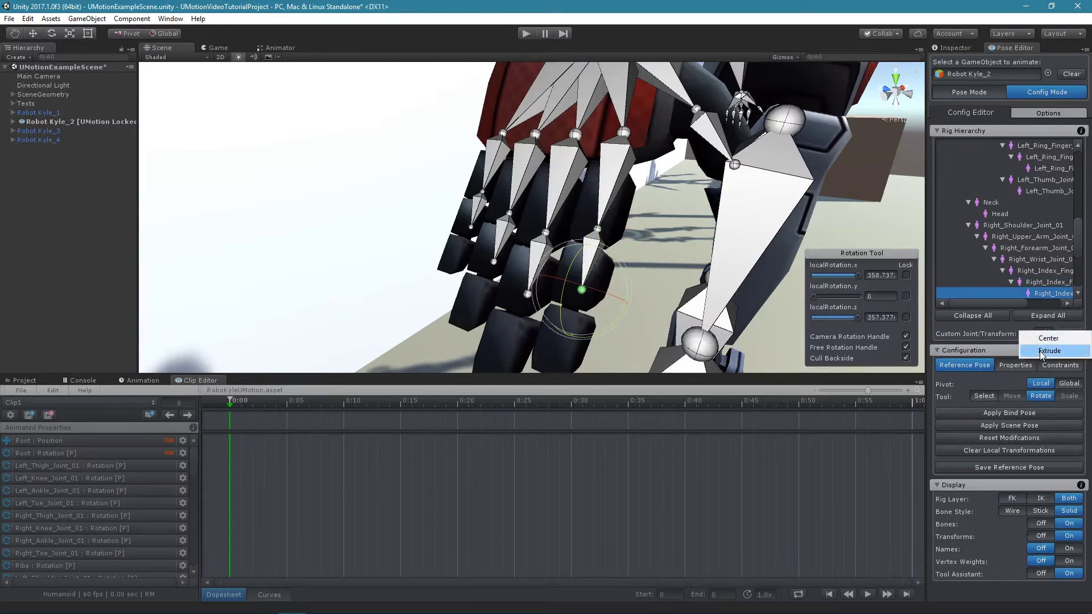
pyautogui.click(1042, 351)
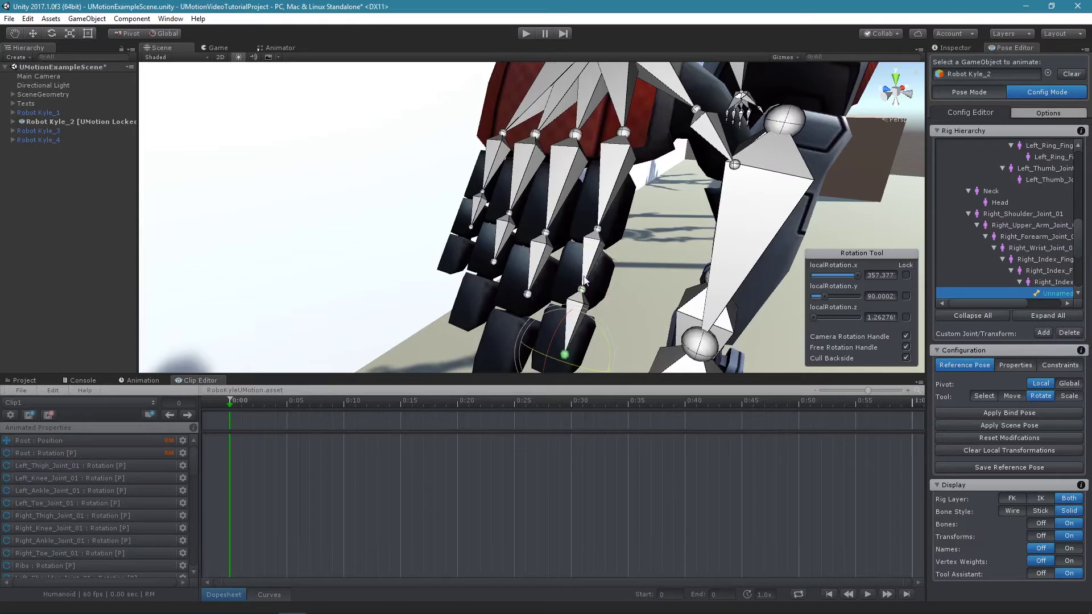
pyautogui.press('w')
pyautogui.keyDown('alt'); pyautogui.moveTo(645, 283); pyautogui.dragTo(530, 278); pyautogui.keyUp('alt')
pyautogui.moveTo(530, 278); pyautogui.dragTo(529, 263, button='middle')
pyautogui.moveTo(475, 199); pyautogui.dragTo(465, 197)
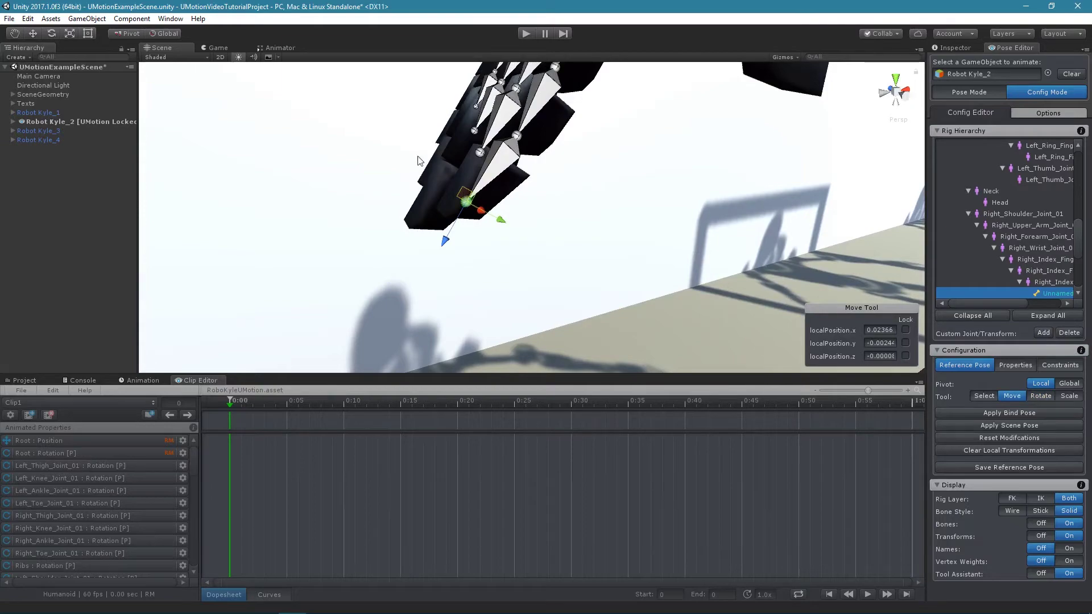
pyautogui.moveTo(420, 159); pyautogui.dragTo(605, 214, button='right')
pyautogui.press('a')
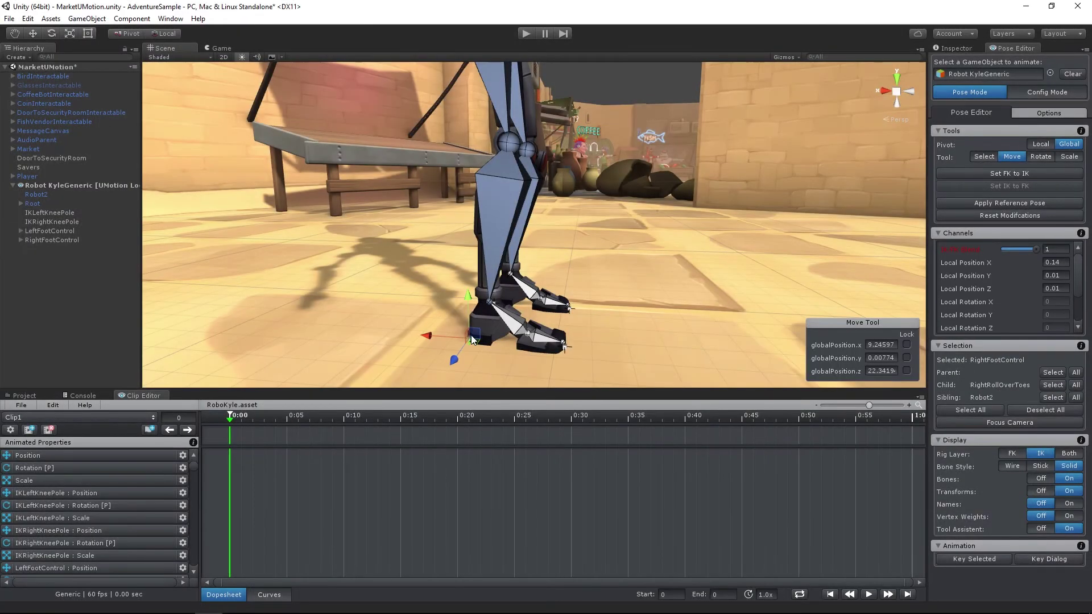
# On Robot KyleGeneric, try moving the right foot control and rotating RightRollMidfoot with the bones hidden, undoing the rotation.
pyautogui.moveTo(472, 339); pyautogui.dragTo(575, 300)
pyautogui.click(517, 321)
pyautogui.press('e')
pyautogui.press('b')
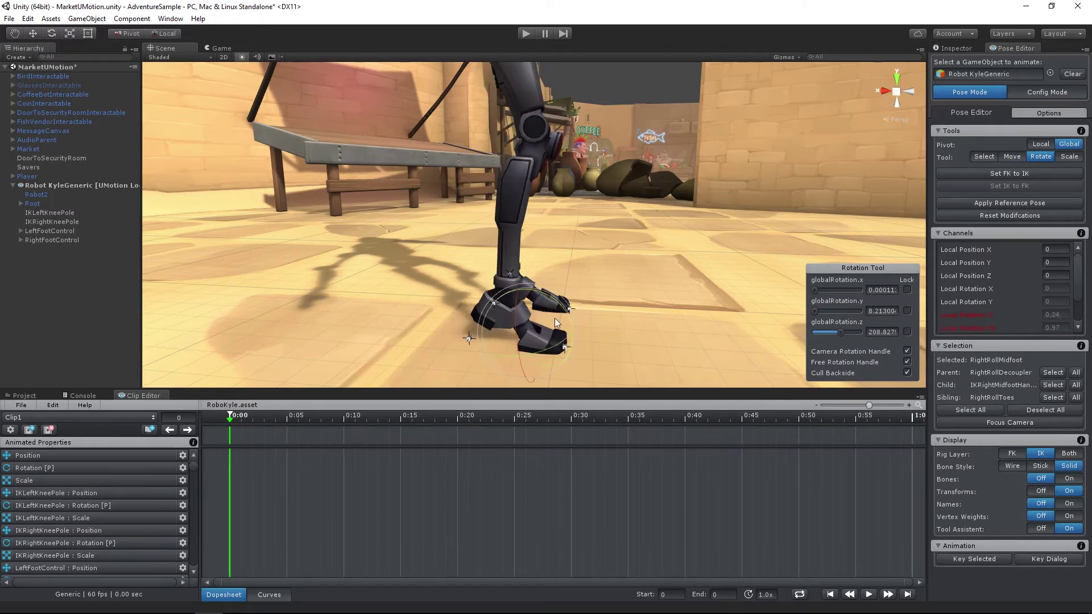
pyautogui.hotkey('ctrl', 'z')
# Select the RightRollOverToes control at the right toe tip and rotate it to roll the foot over the toes.
pyautogui.click(579, 340)
pyautogui.click(566, 347)
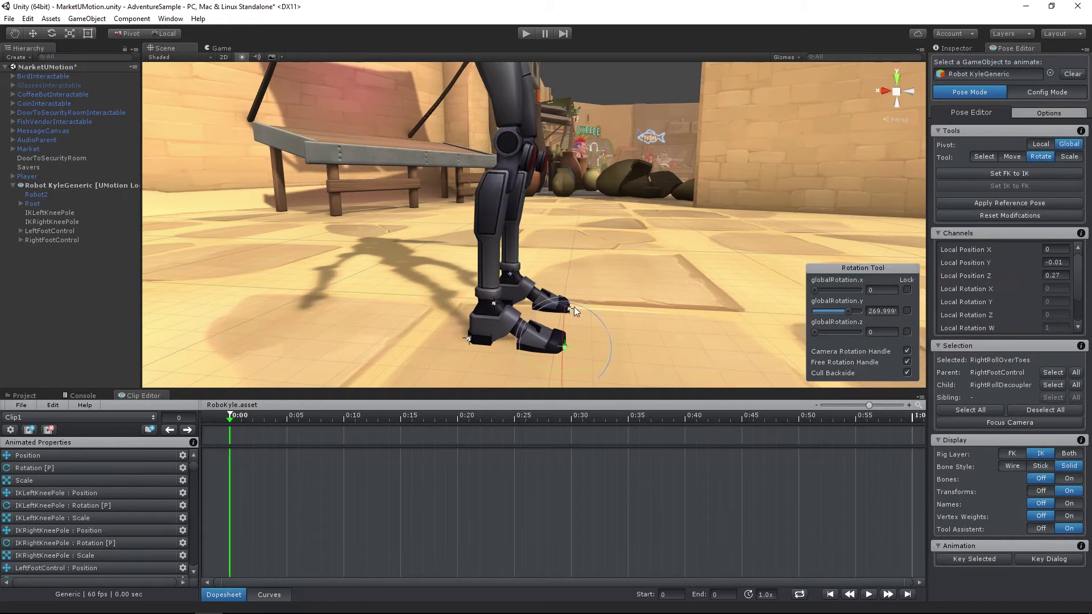
pyautogui.moveTo(574, 306); pyautogui.dragTo(606, 301)
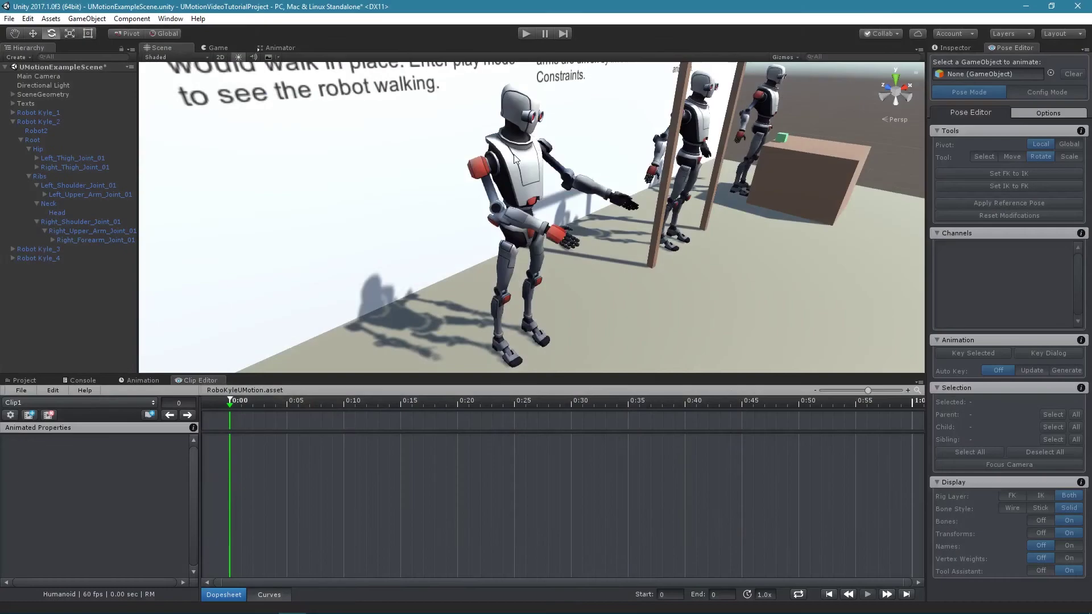
# Set Robot Kyle_2 with its raised arms as the GameObject to animate and create the missing rig configuration.
pyautogui.click(513, 154)
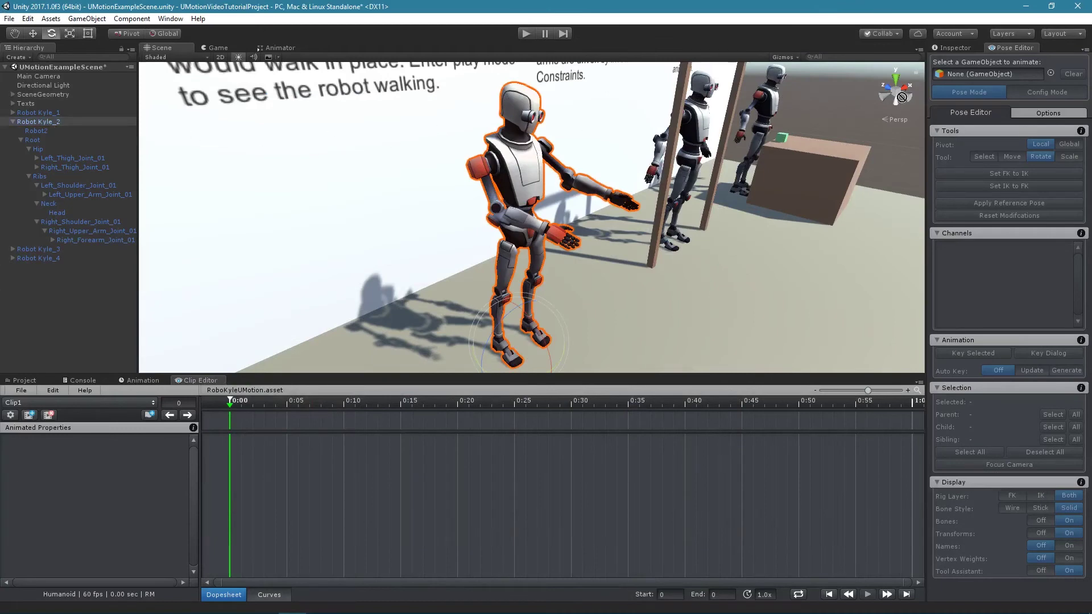
pyautogui.moveTo(902, 98); pyautogui.dragTo(994, 74)
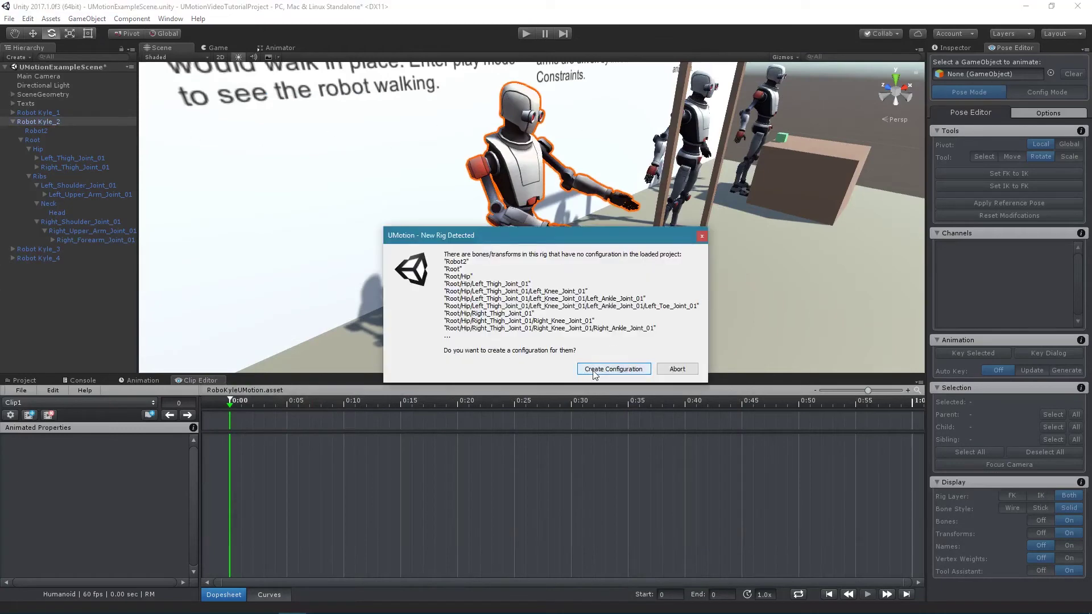
pyautogui.click(593, 371)
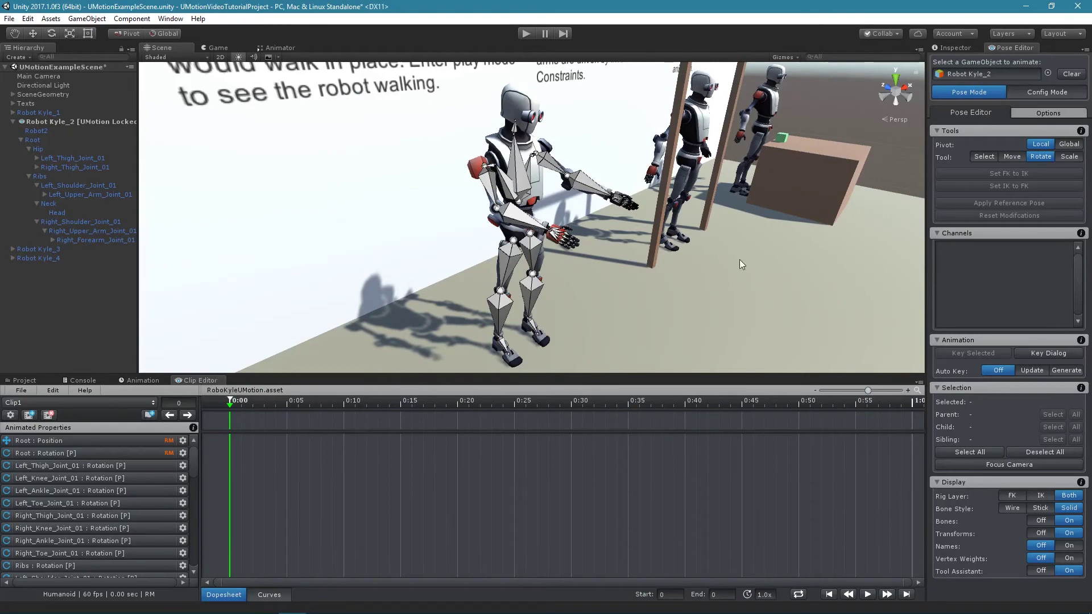
# Switch to Config Mode and apply the bind pose to the robot.
pyautogui.click(1042, 92)
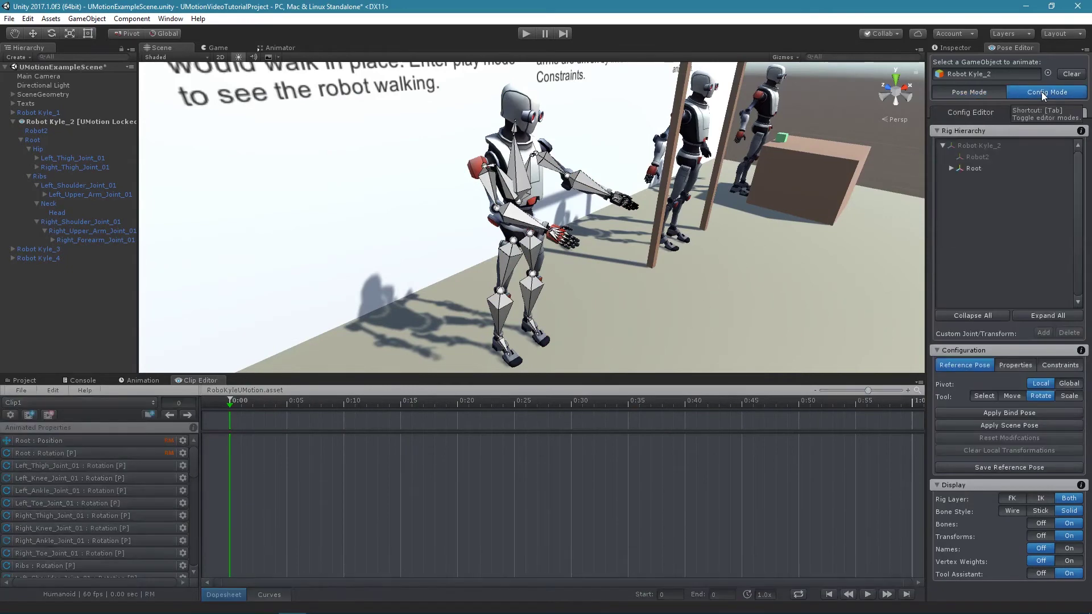
pyautogui.click(1007, 411)
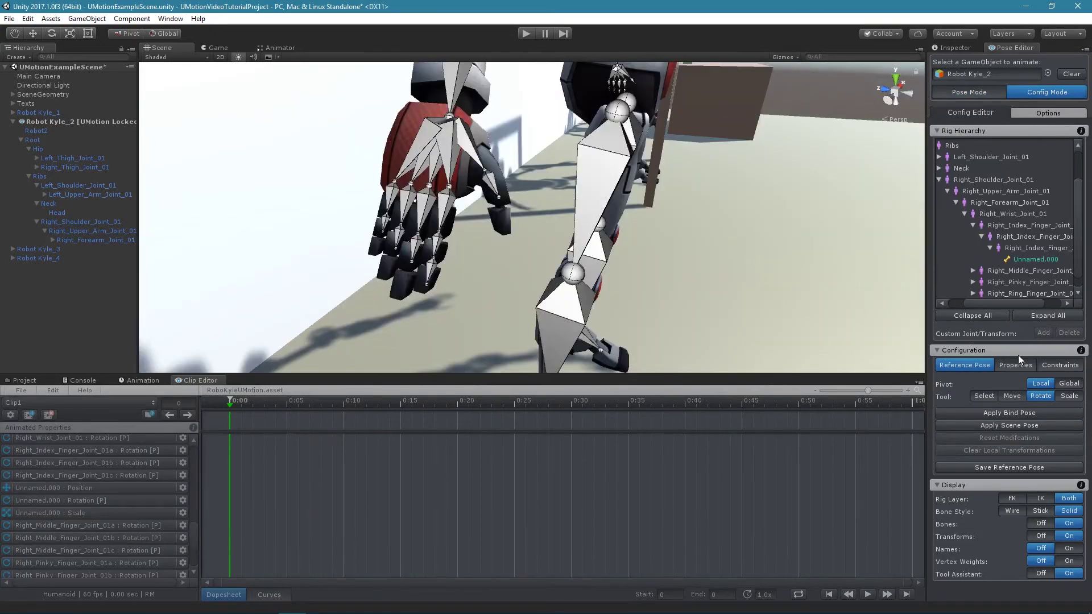
# Show the configuration properties of the custom joint at the right index fingertip.
pyautogui.click(1015, 365)
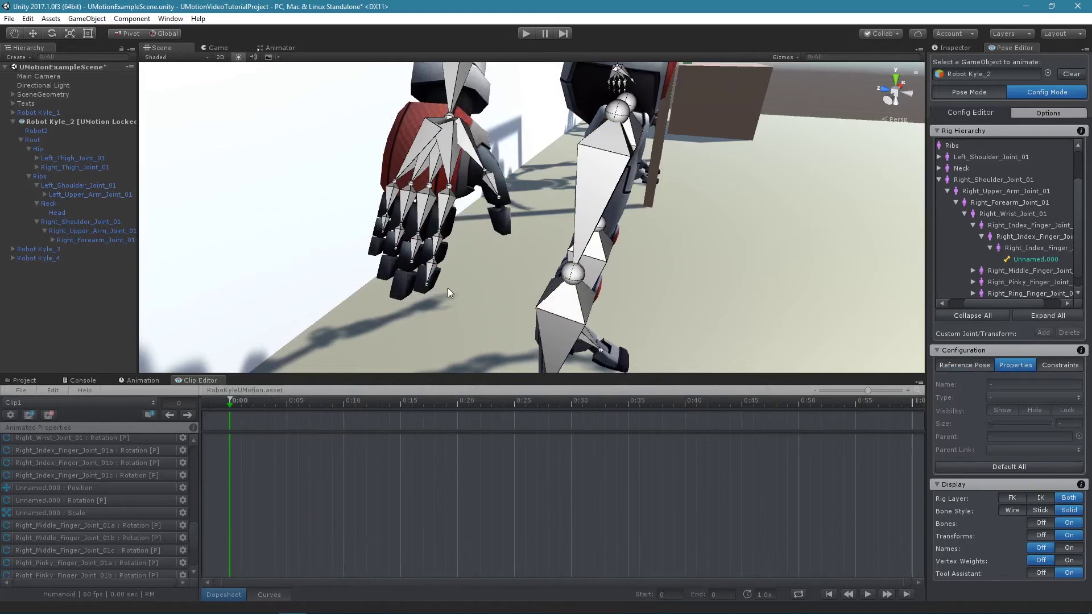
pyautogui.click(428, 287)
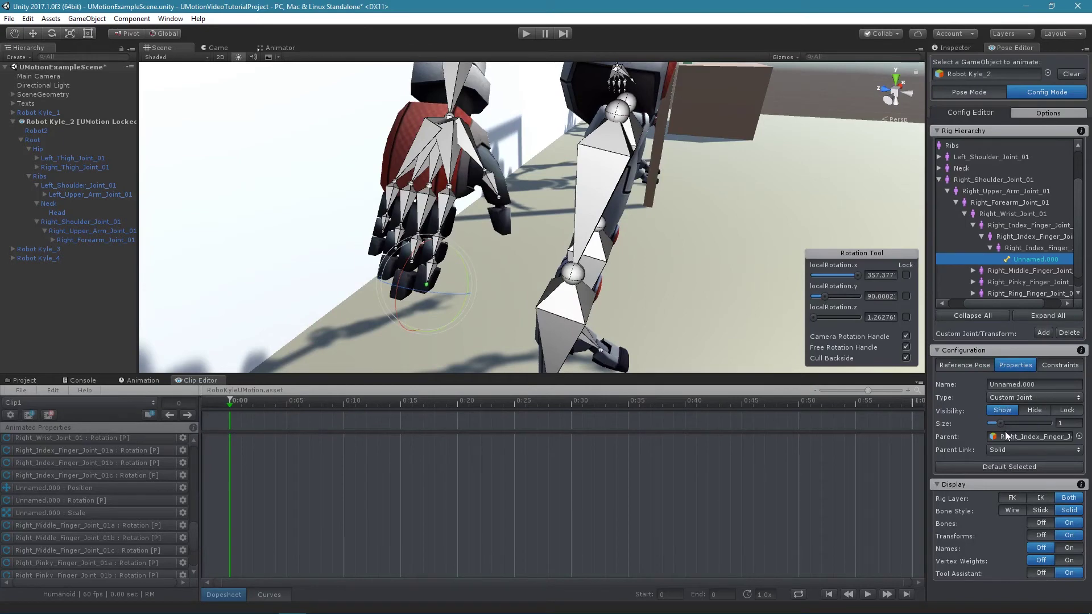
pyautogui.moveTo(601, 243); pyautogui.dragTo(608, 240, button='middle')
pyautogui.scroll(1, 609, 240)
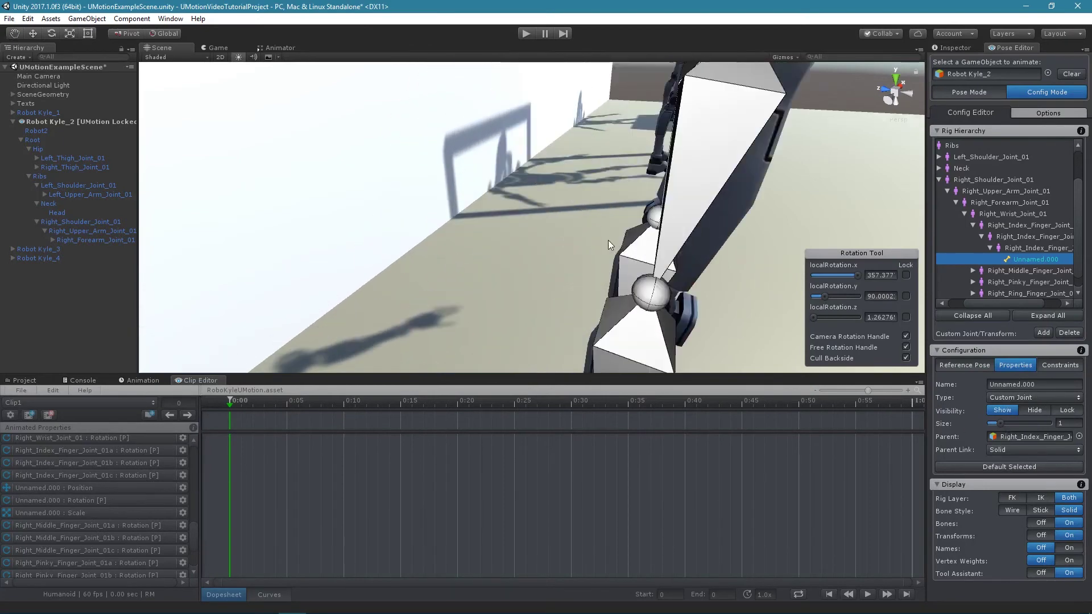
pyautogui.scroll(-1, 603, 241)
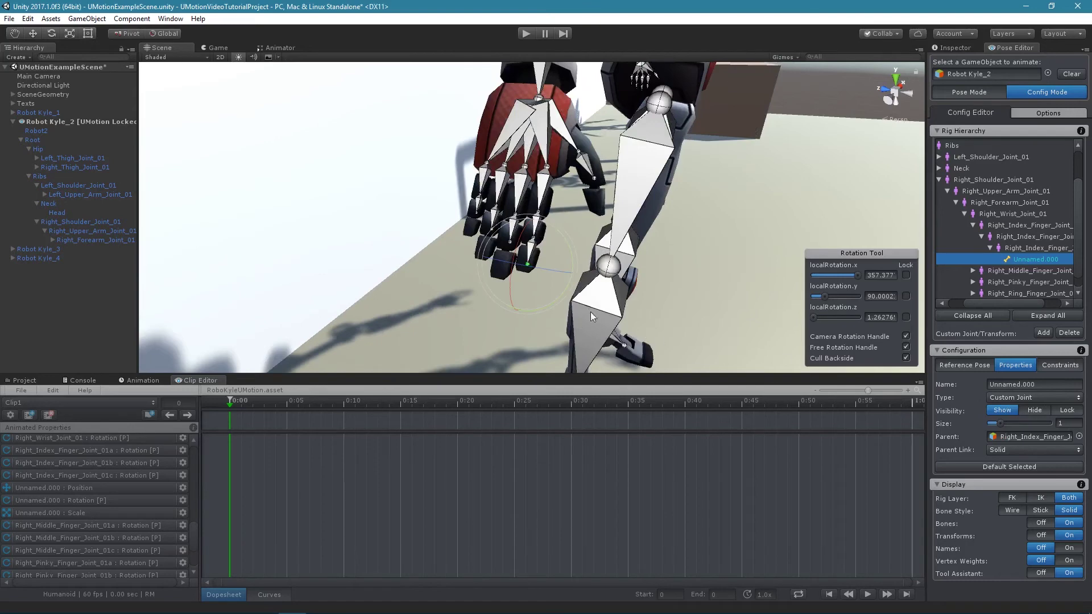
pyautogui.keyDown('alt'); pyautogui.moveTo(585, 305); pyautogui.dragTo(614, 303, button='right'); pyautogui.keyUp('alt')
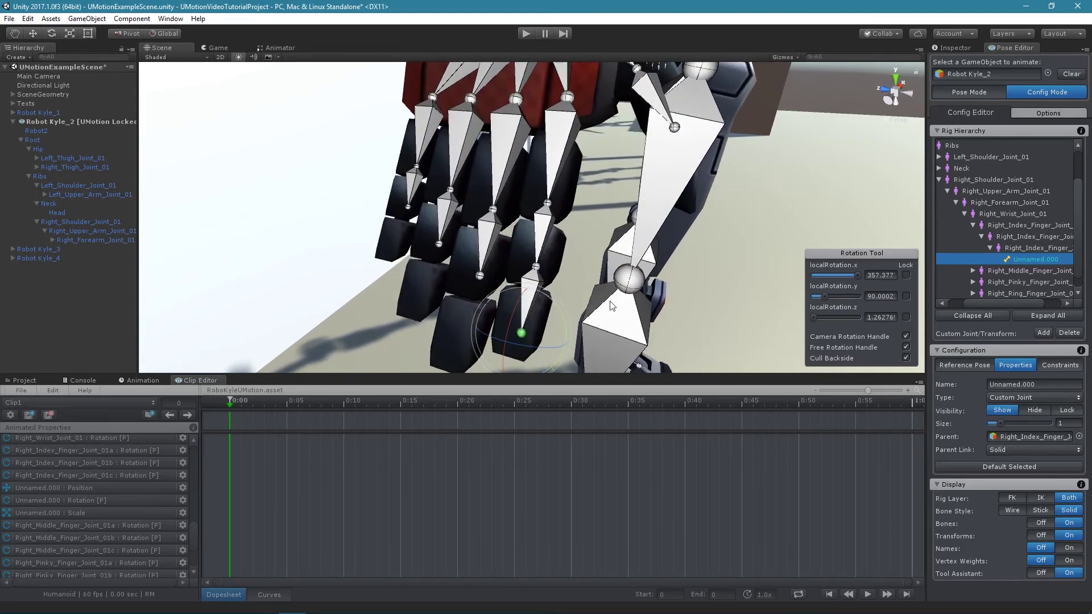
# Change the fingertip joint's type to Custom Transform and set it back to Custom Joint.
pyautogui.click(1036, 398)
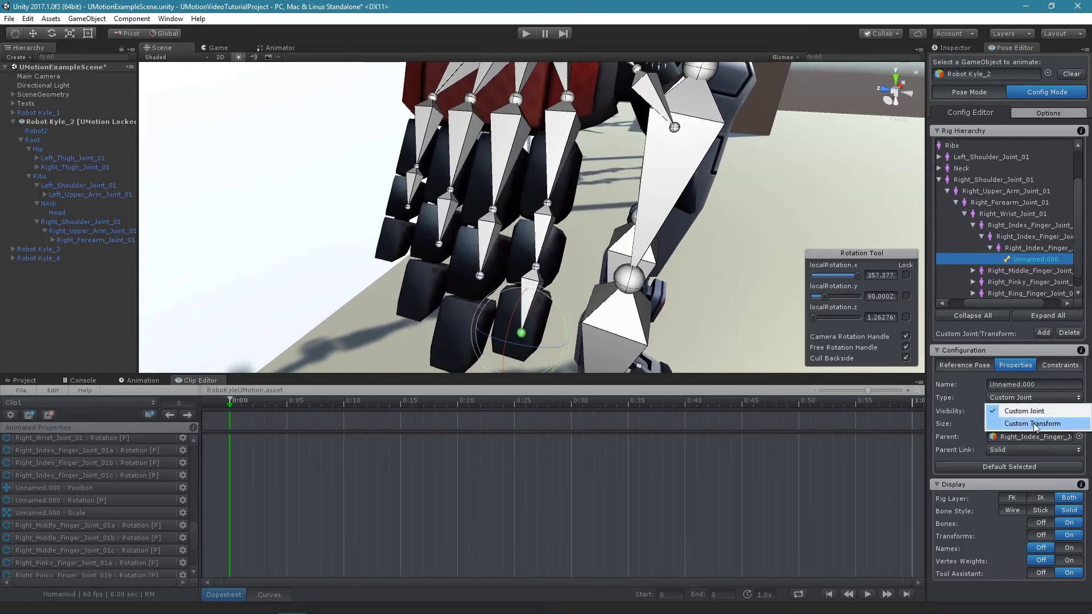
pyautogui.click(1033, 423)
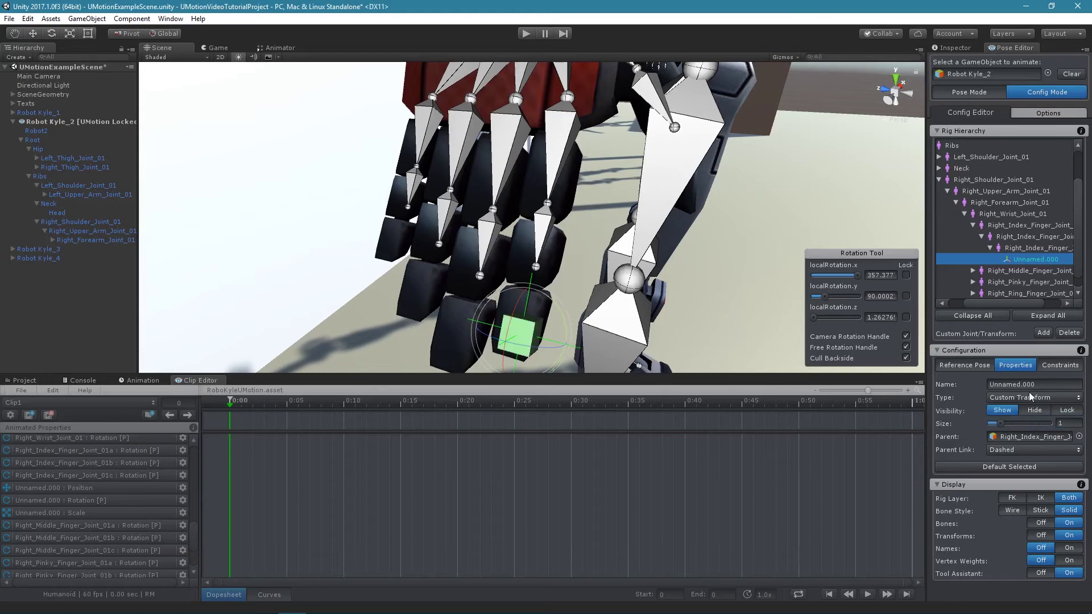
pyautogui.click(1030, 398)
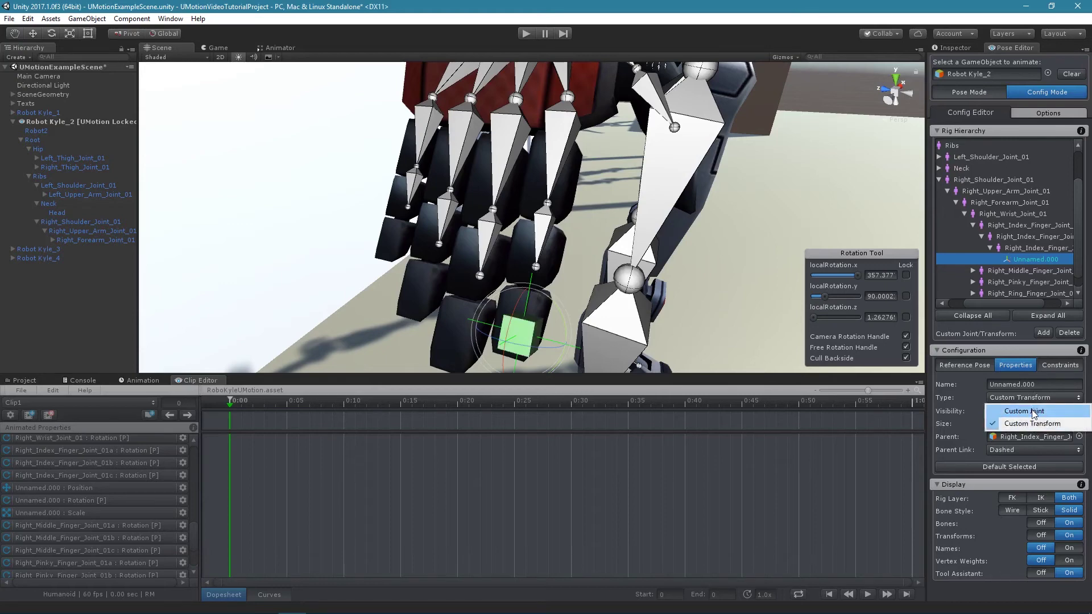
pyautogui.click(1033, 412)
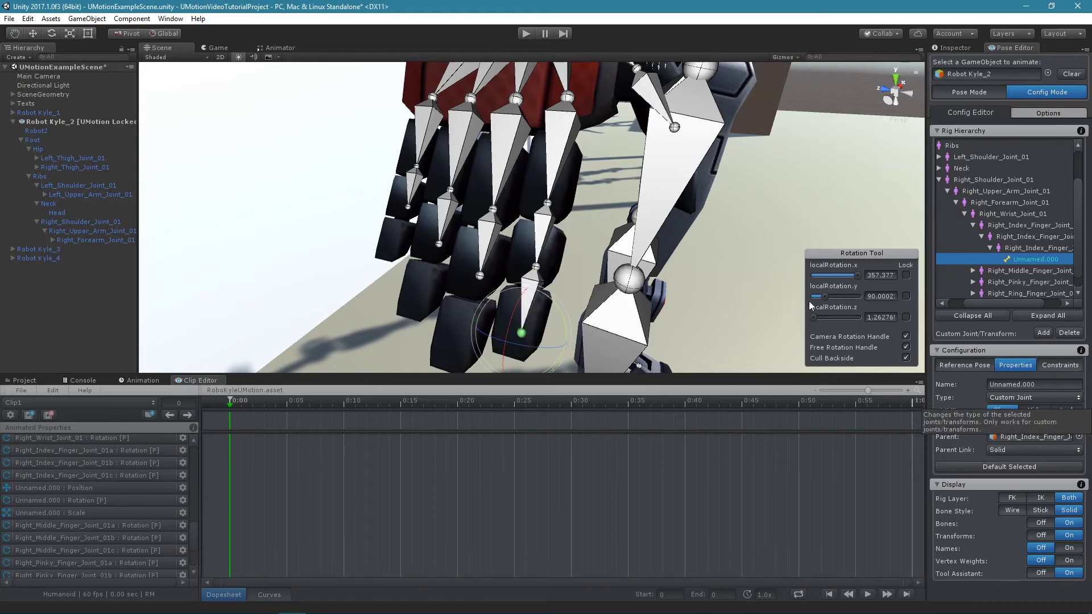
# Select the Ribs joint in the robot's torso and examine its links to the shoulders.
pyautogui.scroll(-3, 630, 251)
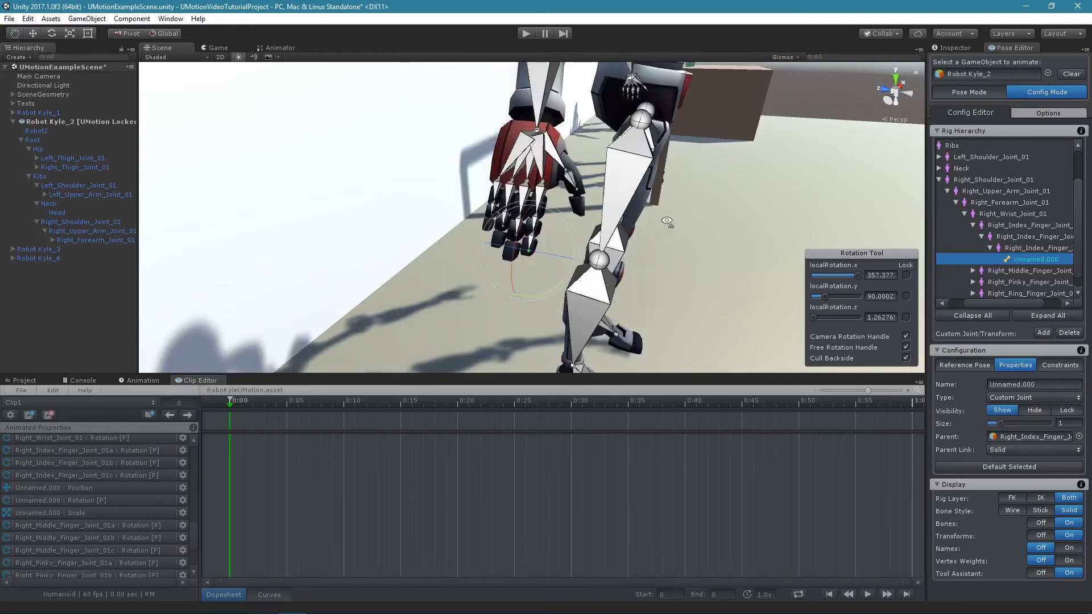
pyautogui.moveTo(667, 221); pyautogui.dragTo(564, 126, button='right')
pyautogui.scroll(-3, 564, 127)
pyautogui.moveTo(612, 222); pyautogui.dragTo(622, 161, button='right')
pyautogui.moveTo(622, 161); pyautogui.dragTo(604, 172, button='middle')
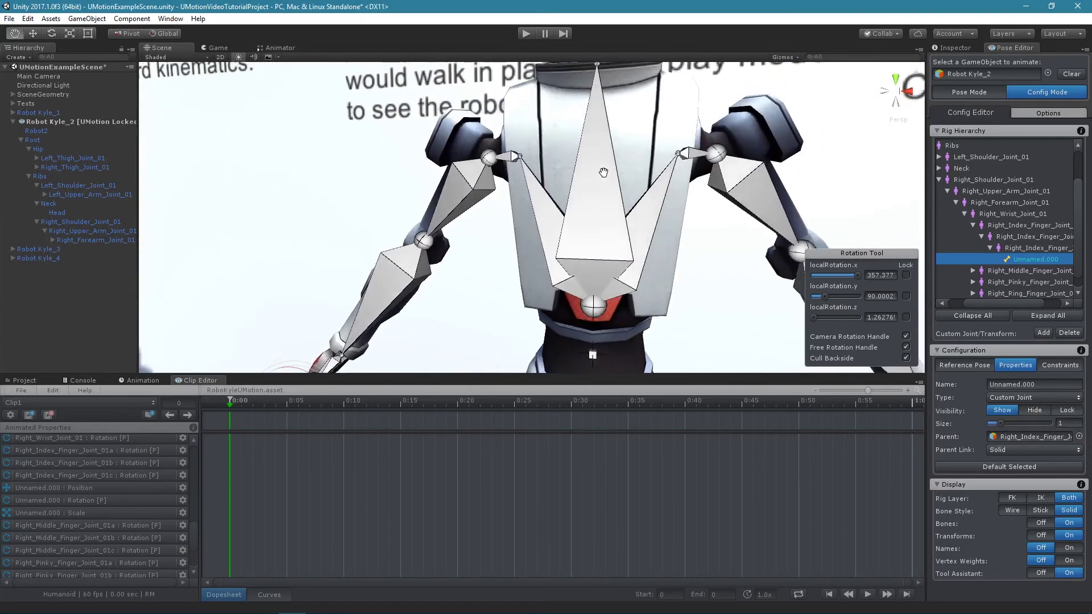
pyautogui.click(599, 213)
pyautogui.keyDown('alt'); pyautogui.moveTo(599, 213); pyautogui.dragTo(648, 217); pyautogui.keyUp('alt')
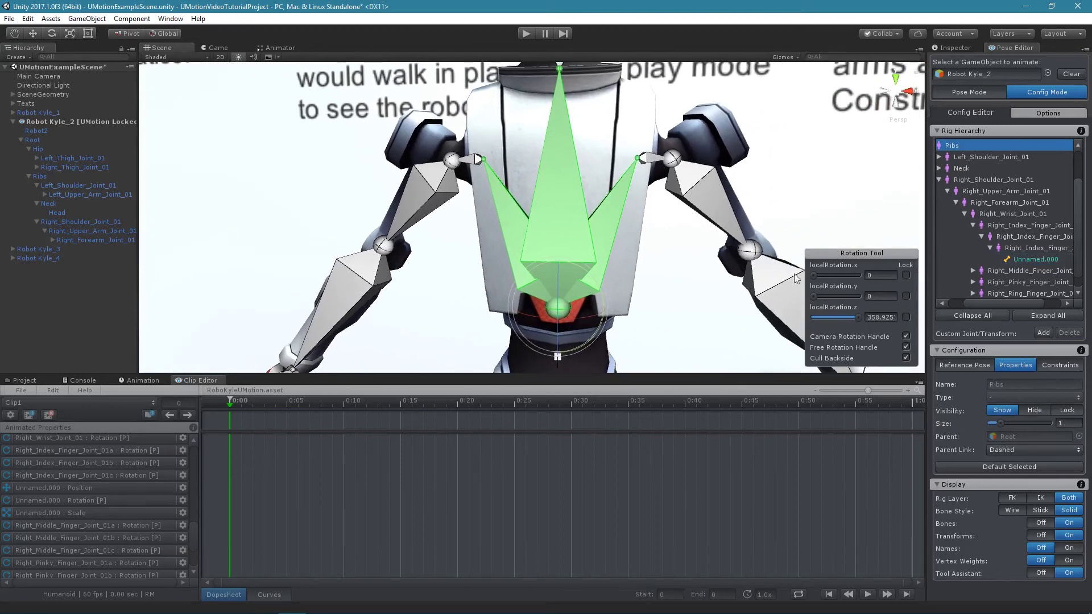
# Set the parent link of the left shoulder joint to Dashed.
pyautogui.click(649, 163)
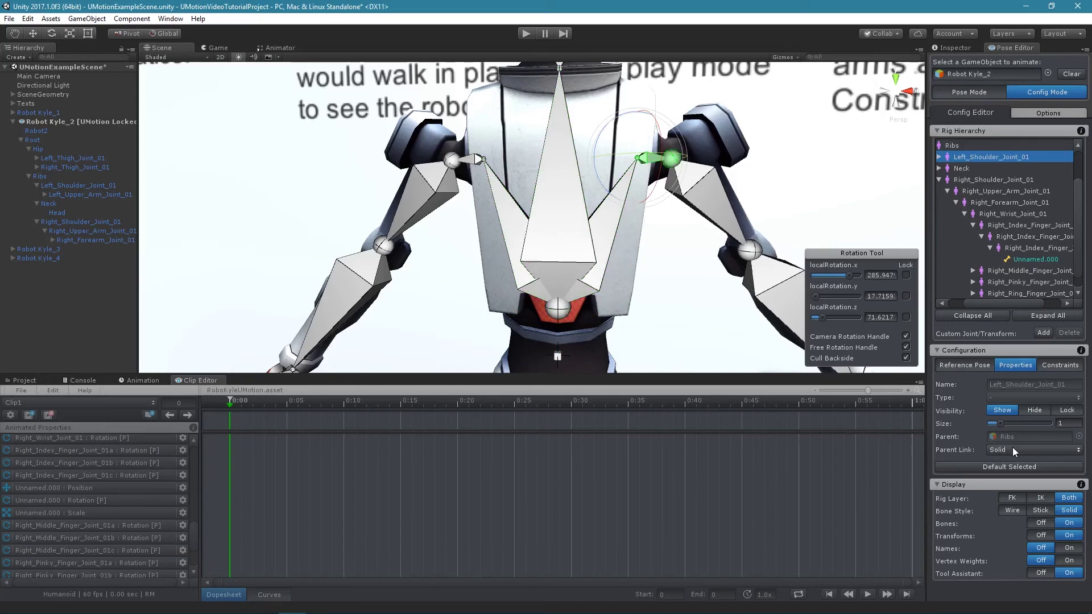
pyautogui.click(1012, 448)
pyautogui.click(1016, 477)
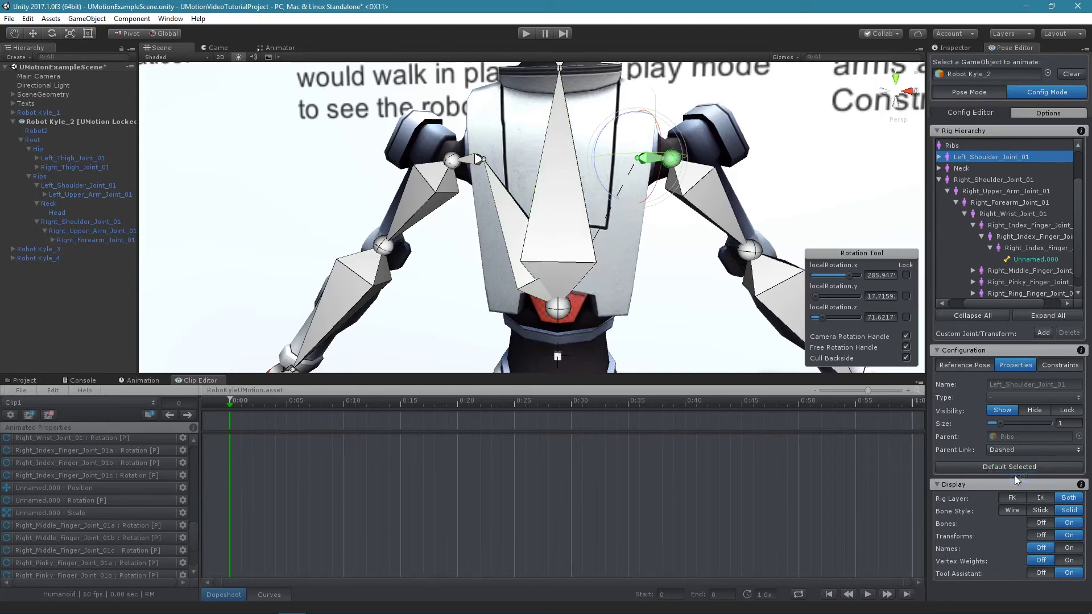
# Try the Hidden parent link on the left shoulder joint and set it back to Dashed.
pyautogui.click(1021, 454)
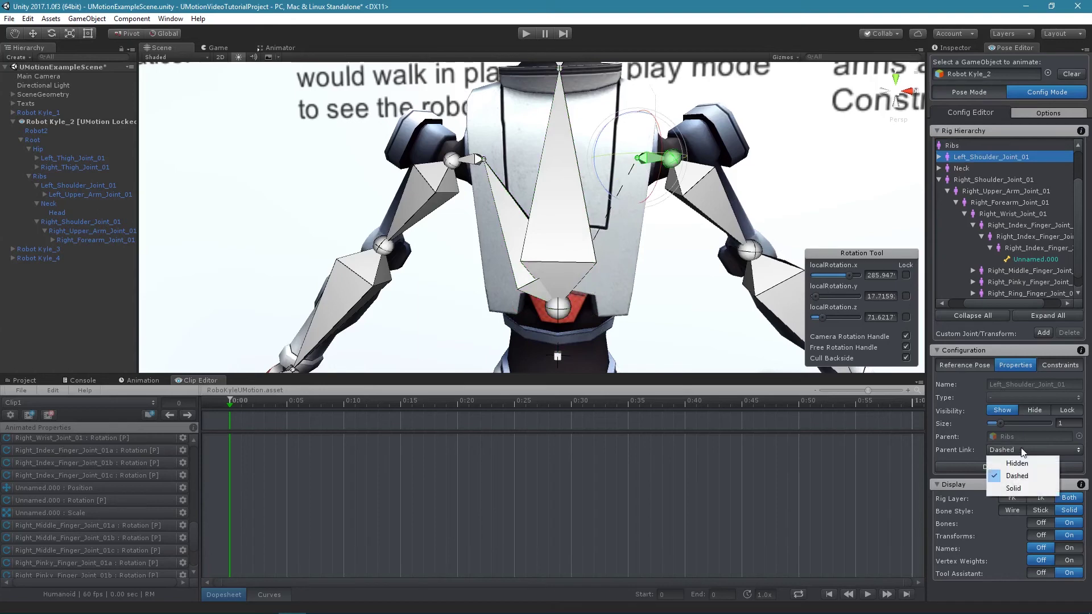
pyautogui.click(1018, 460)
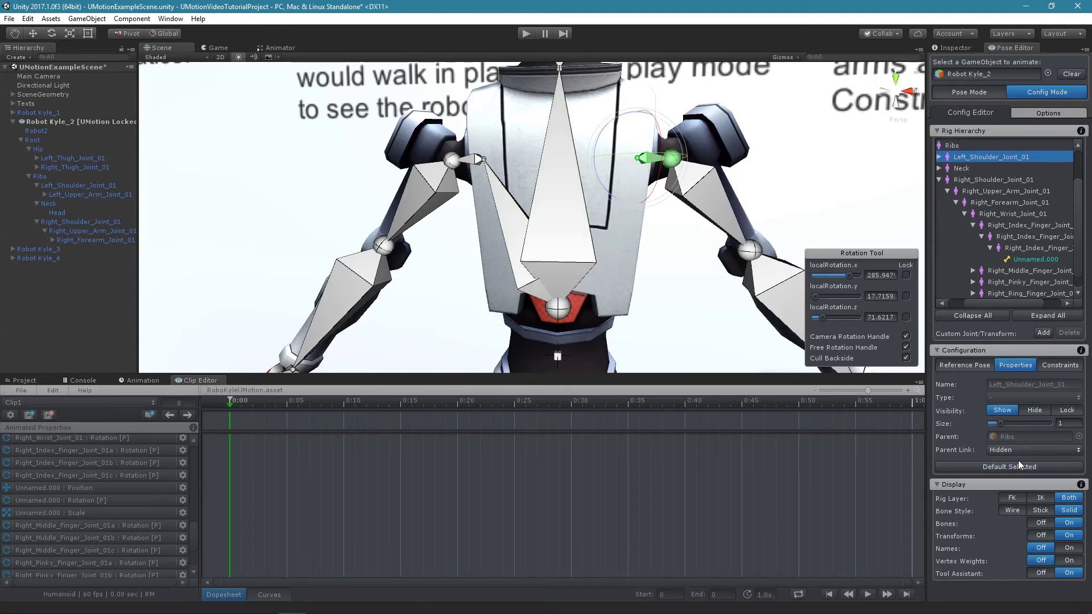
pyautogui.click(1021, 451)
pyautogui.click(1016, 477)
# Set the parent link of the right shoulder joint to Dashed.
pyautogui.click(478, 160)
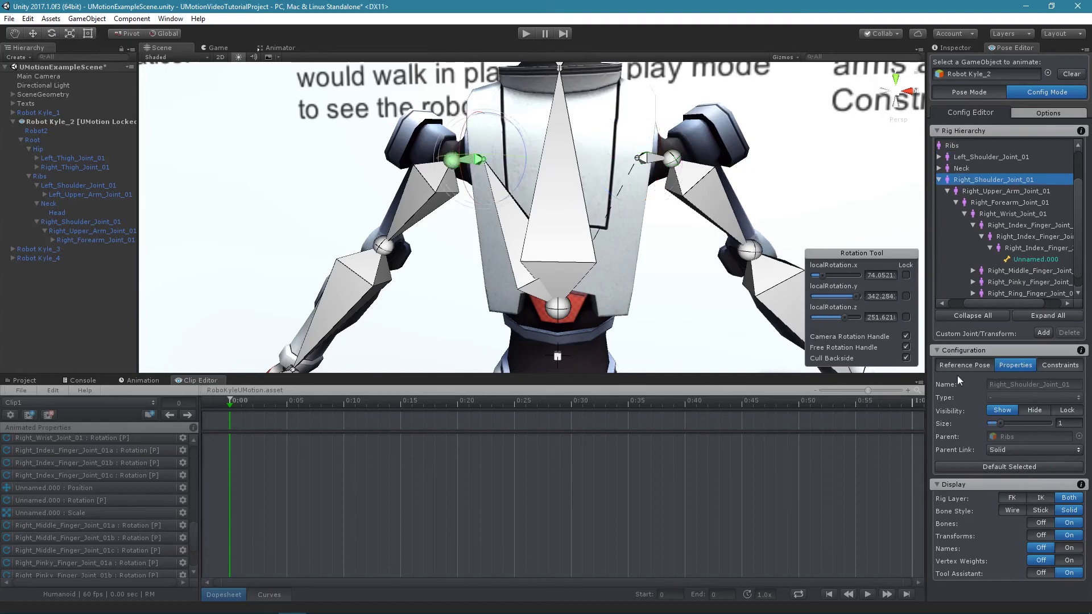
pyautogui.click(1001, 451)
pyautogui.click(1010, 477)
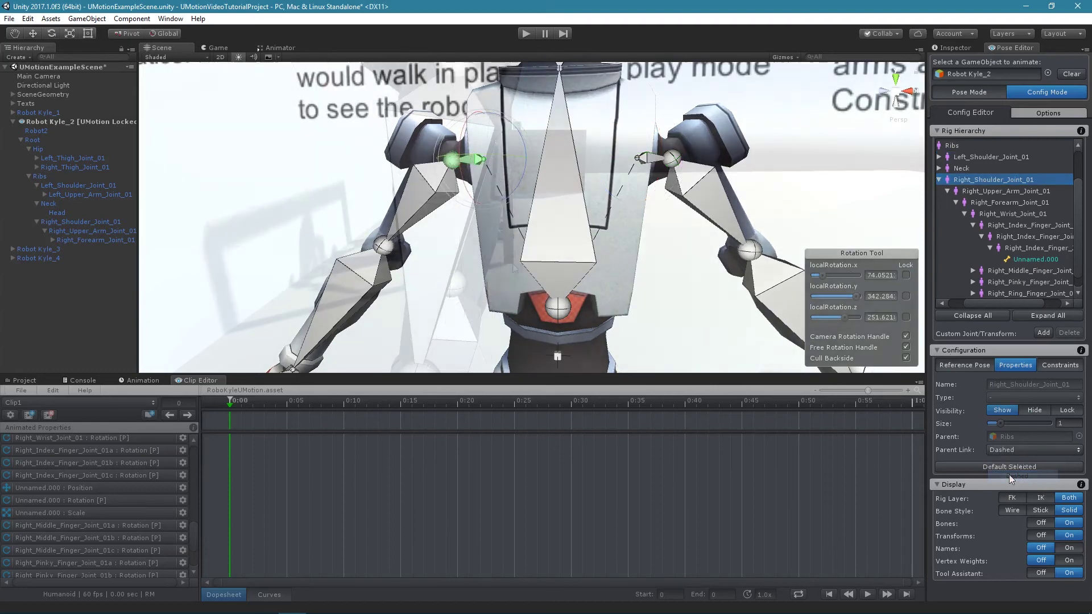
# Set the custom right index fingertip joint's parent link to Hidden and try its Hide and Lock visibility options.
pyautogui.moveTo(510, 265); pyautogui.dragTo(443, 269, button='right')
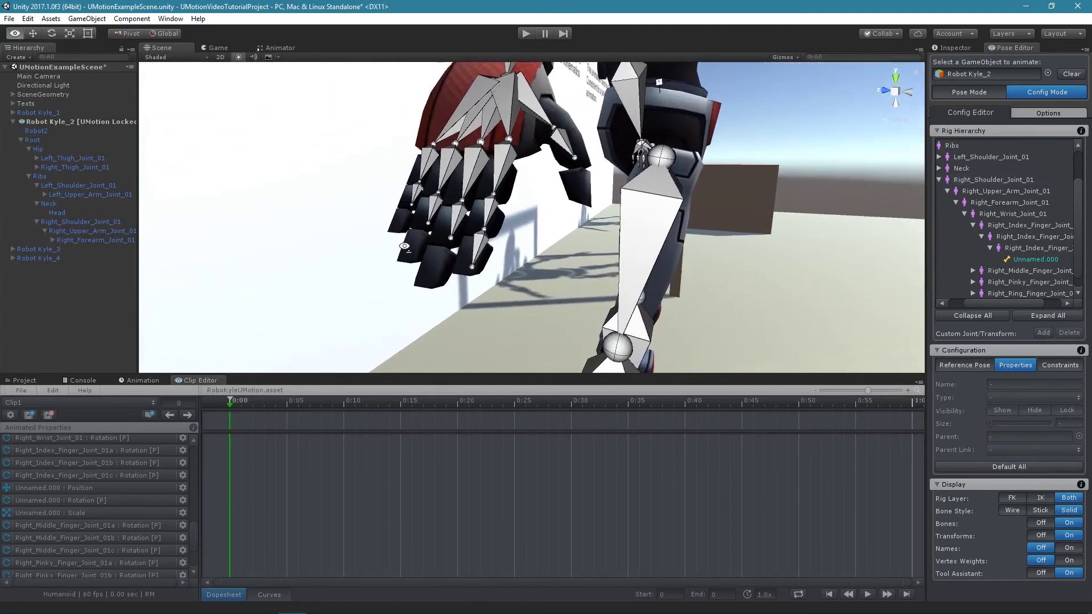
pyautogui.click(468, 271)
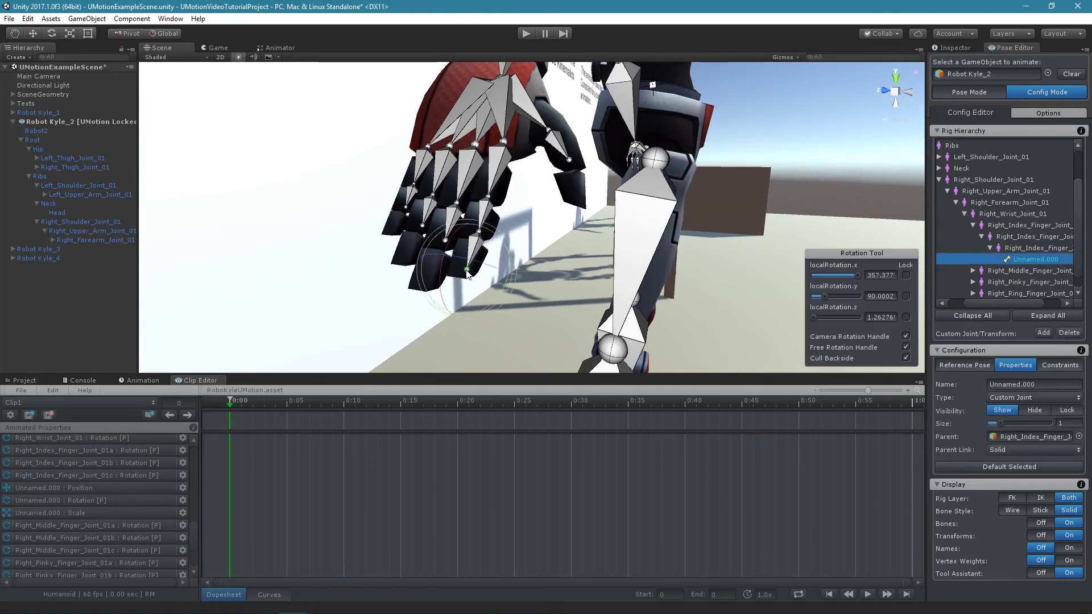
pyautogui.click(1041, 411)
pyautogui.click(1030, 448)
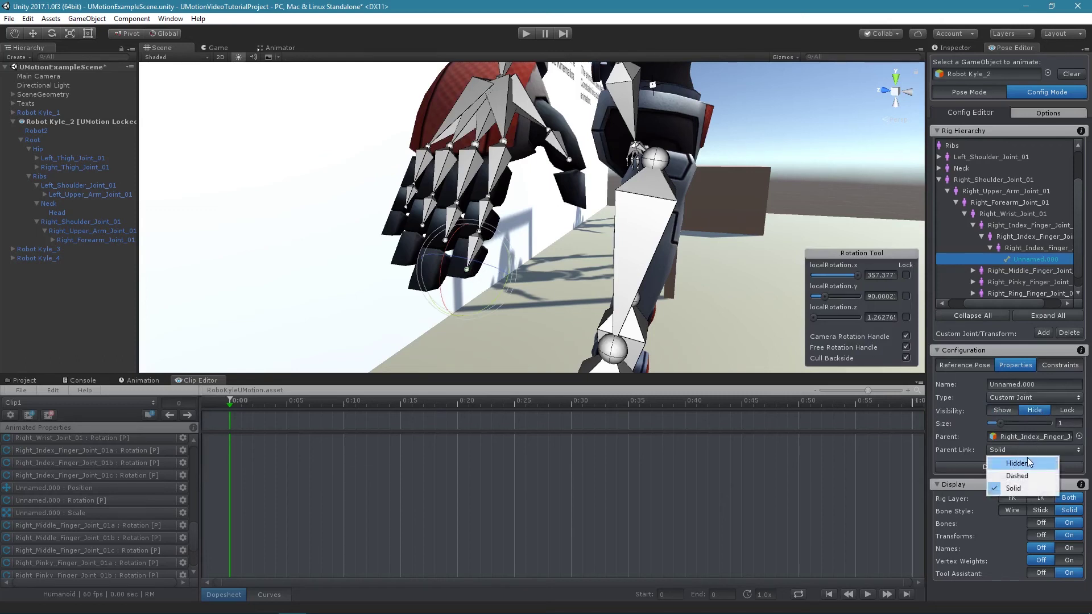
pyautogui.click(1024, 459)
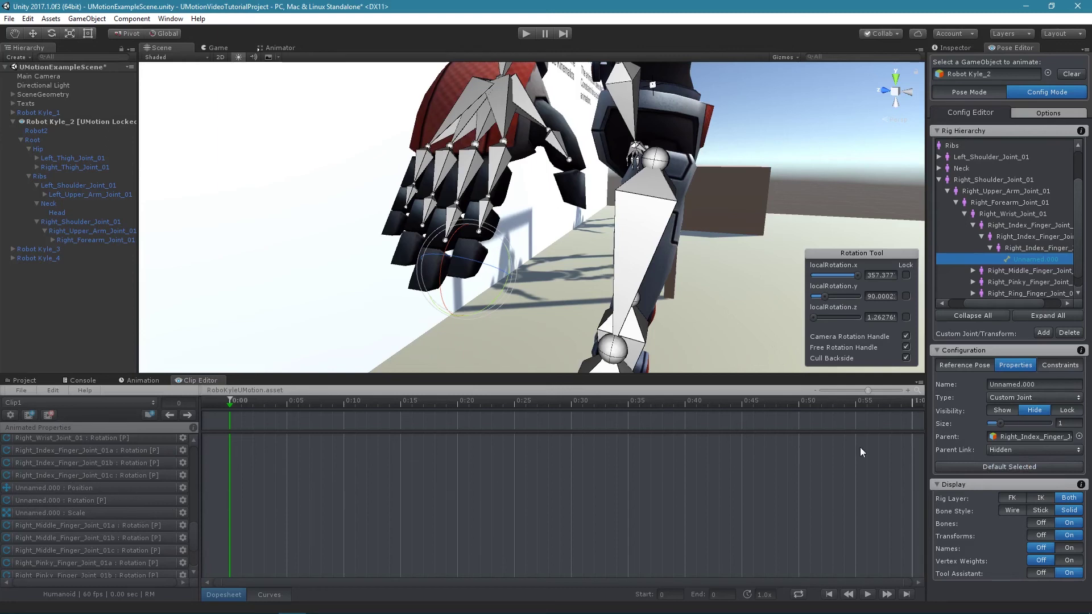
pyautogui.click(1066, 410)
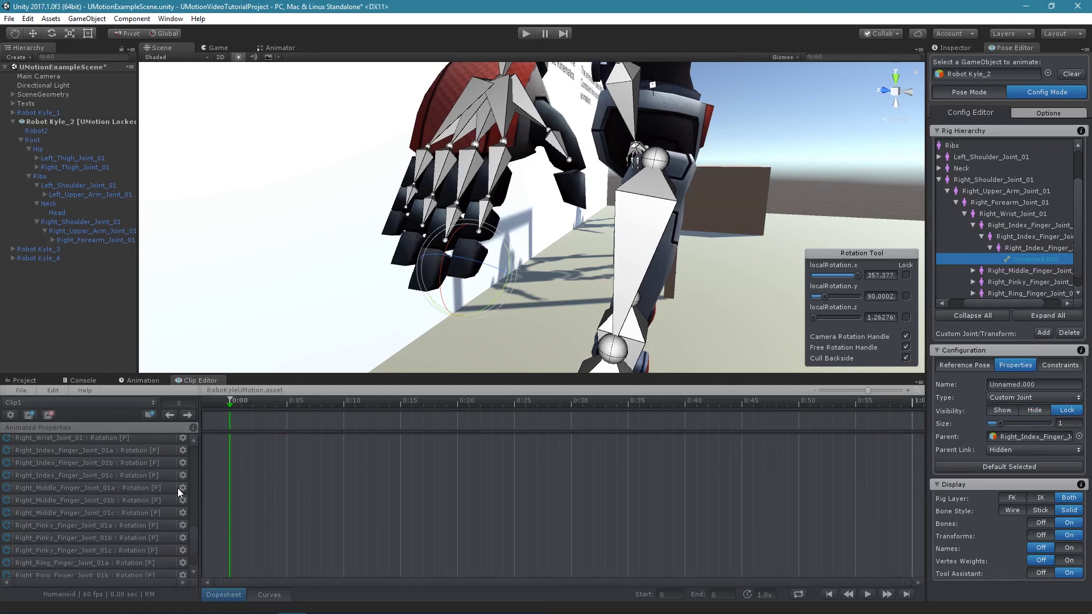
# Show the fingertip joint's constraints configuration and open the list of constraint types that can be added.
pyautogui.click(1051, 364)
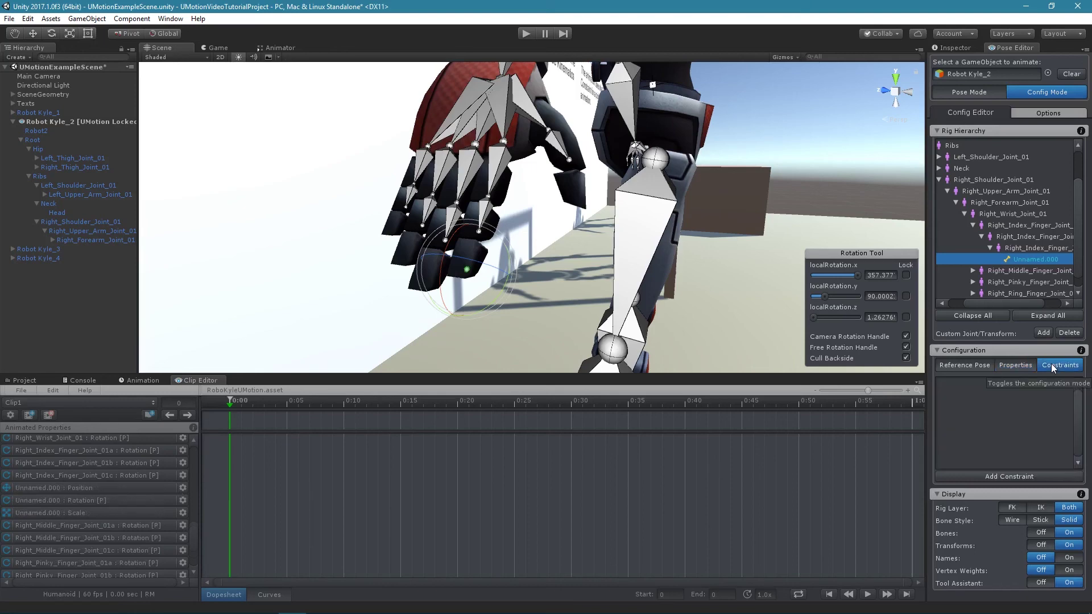
pyautogui.click(1013, 475)
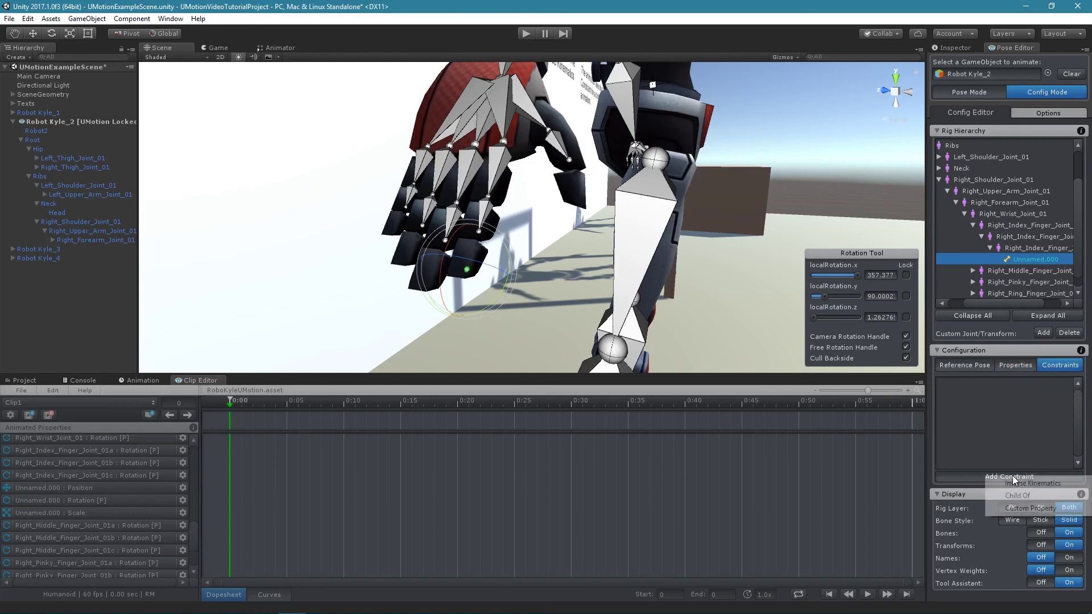